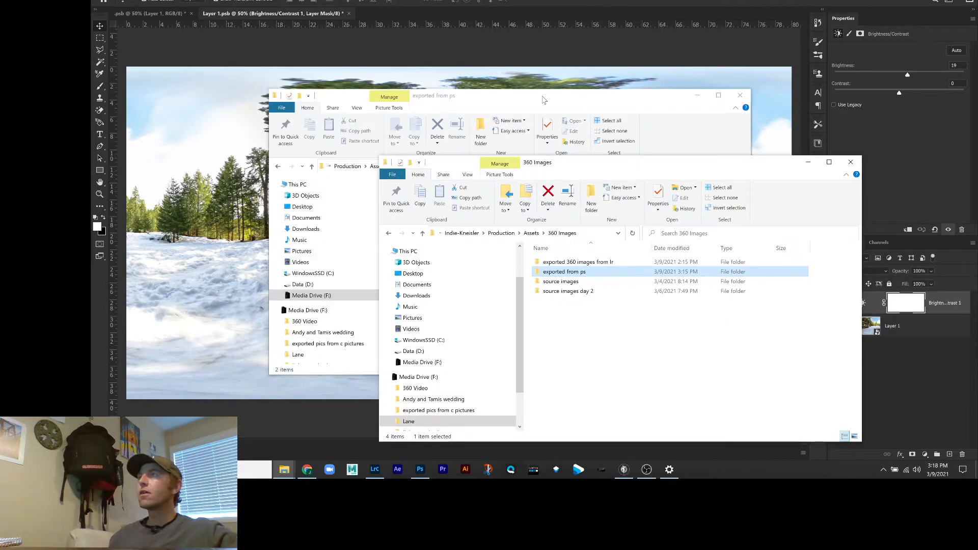
Step: Bring the 360 Images file window to full size and navigate through Production and Assets to the 360 Images folder
{"action": "left_click_drag", "start_coordinate": [541, 96], "coordinate": [378, 17]}
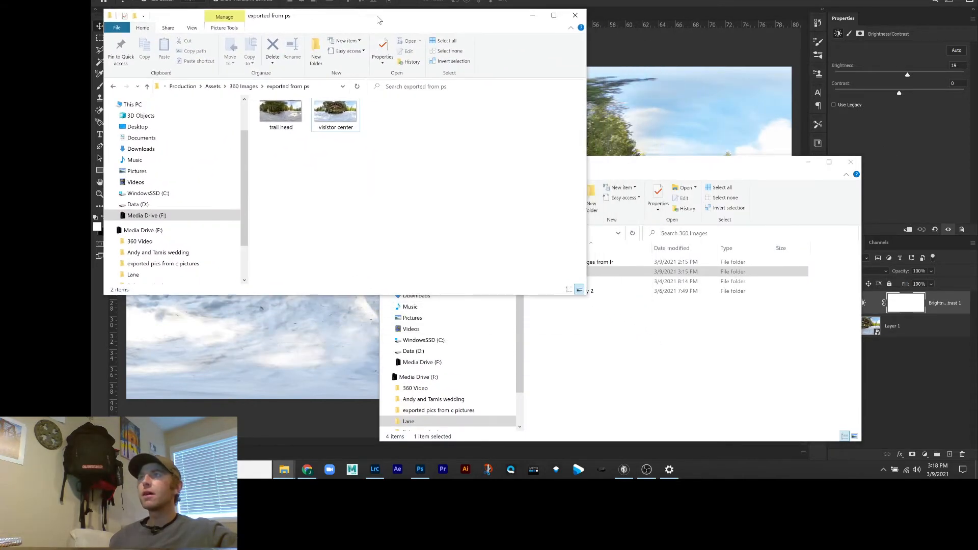
{"action": "left_click", "coordinate": [667, 167]}
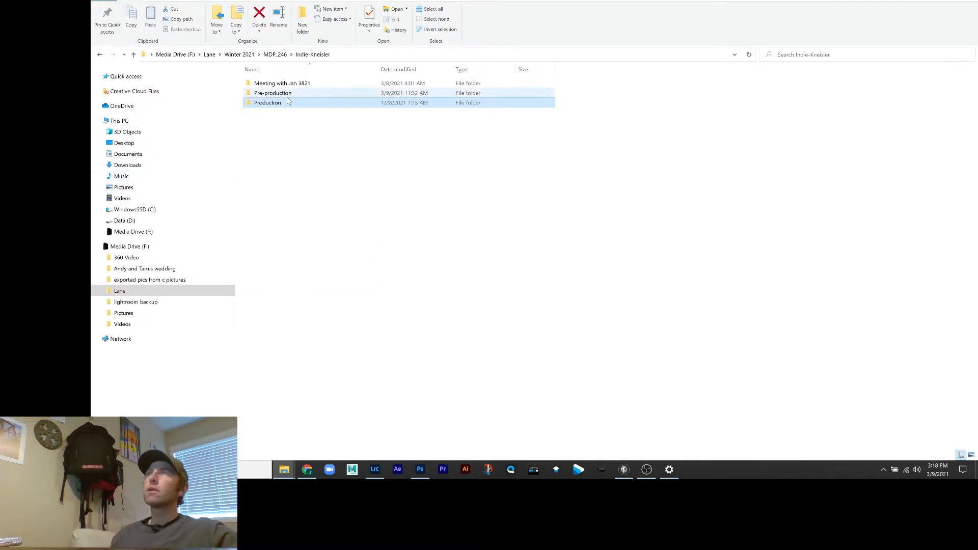
{"action": "left_click", "coordinate": [289, 102]}
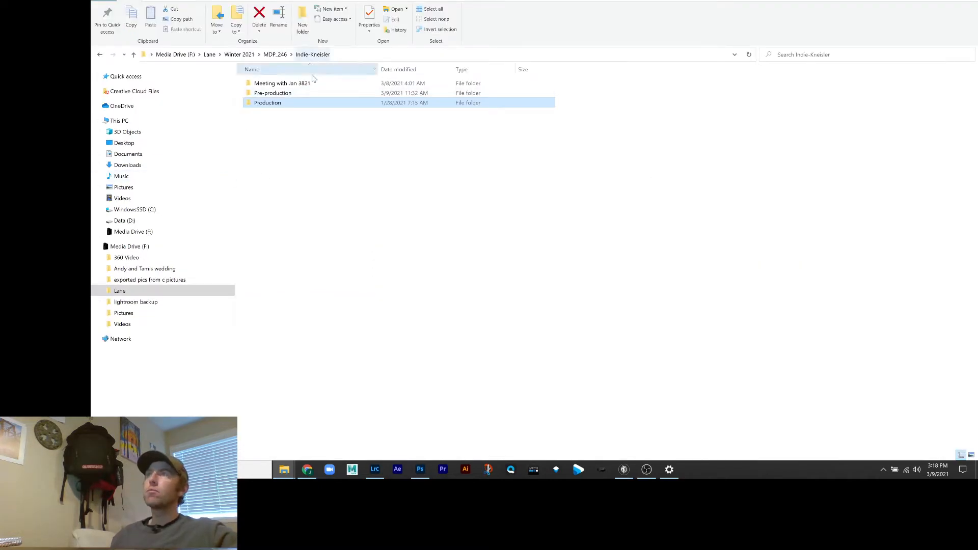
{"action": "left_click", "coordinate": [274, 96], "text": "ctrl"}
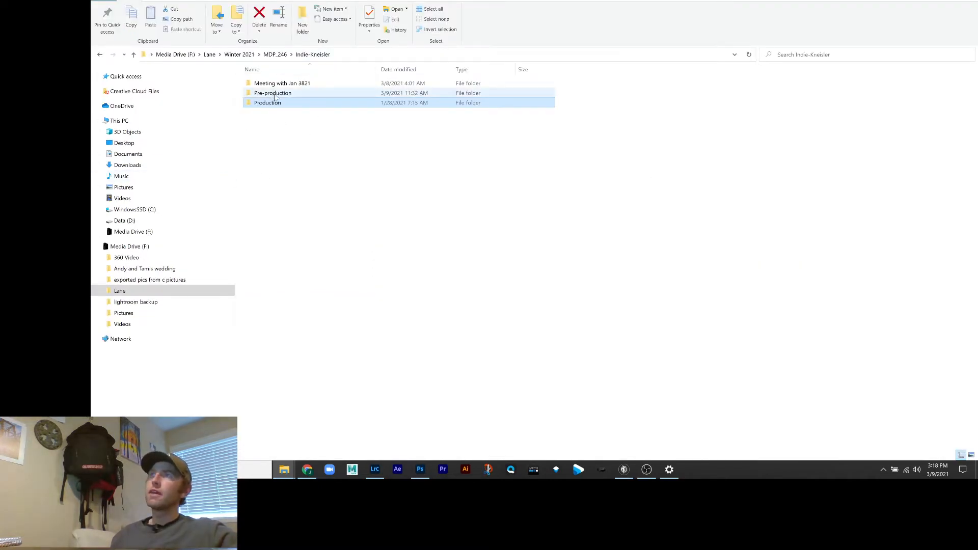
{"action": "left_click", "coordinate": [267, 104]}
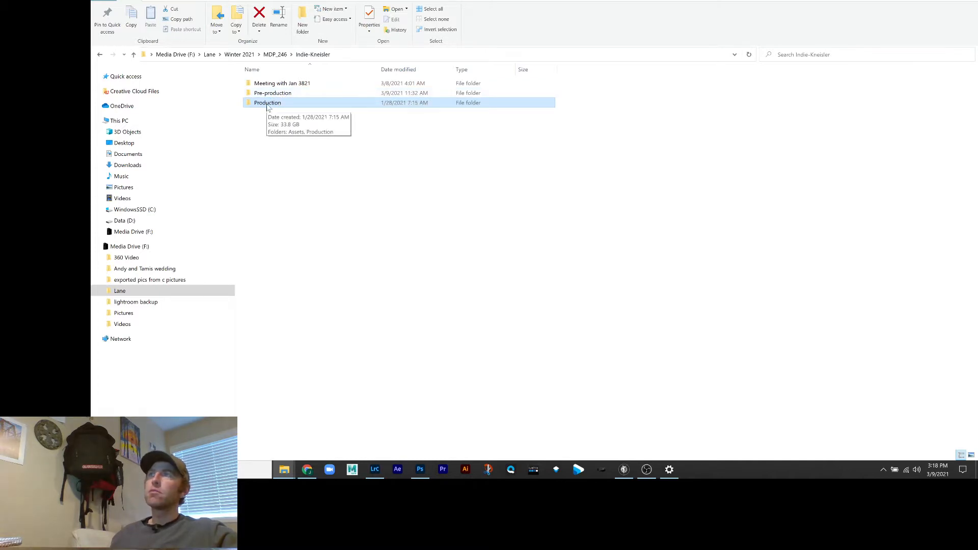
{"action": "double_click", "coordinate": [267, 105]}
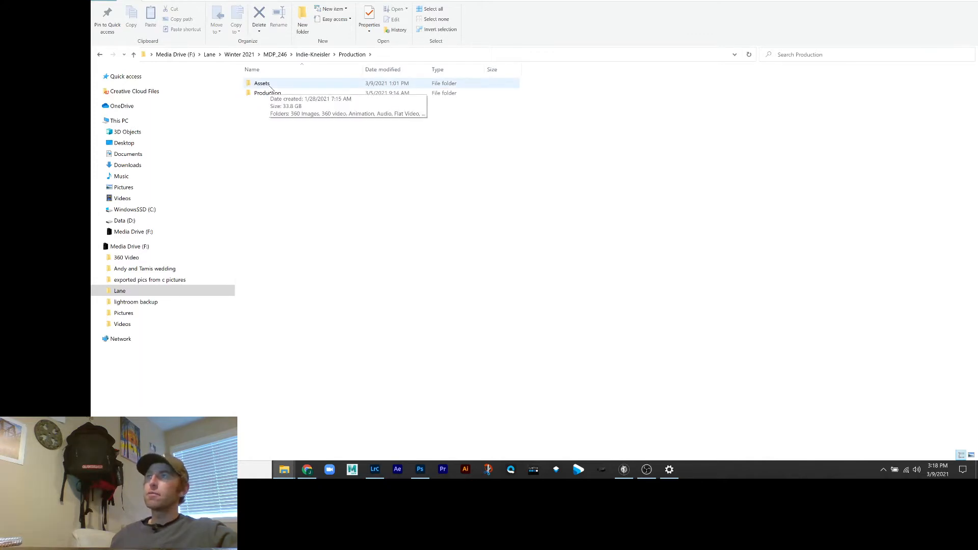
{"action": "double_click", "coordinate": [269, 86]}
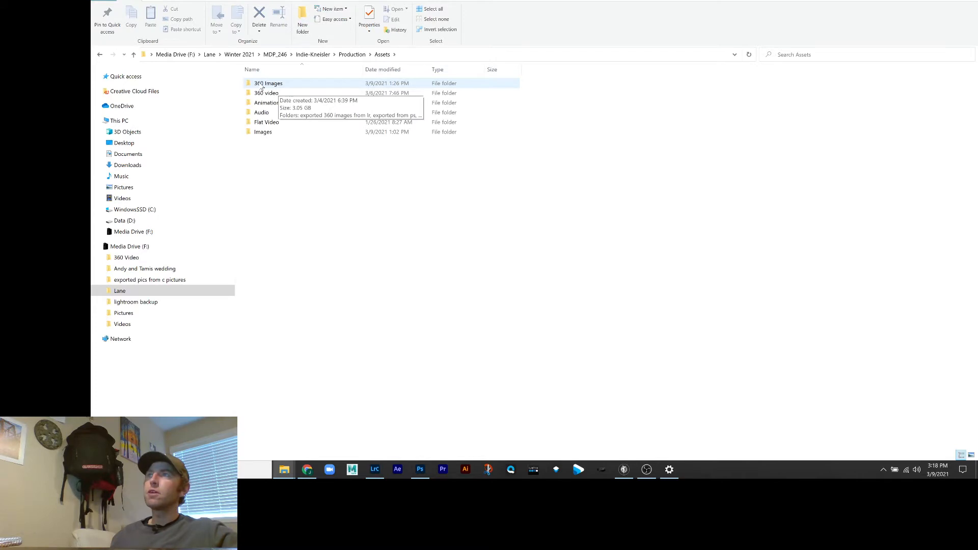
{"action": "double_click", "coordinate": [262, 86]}
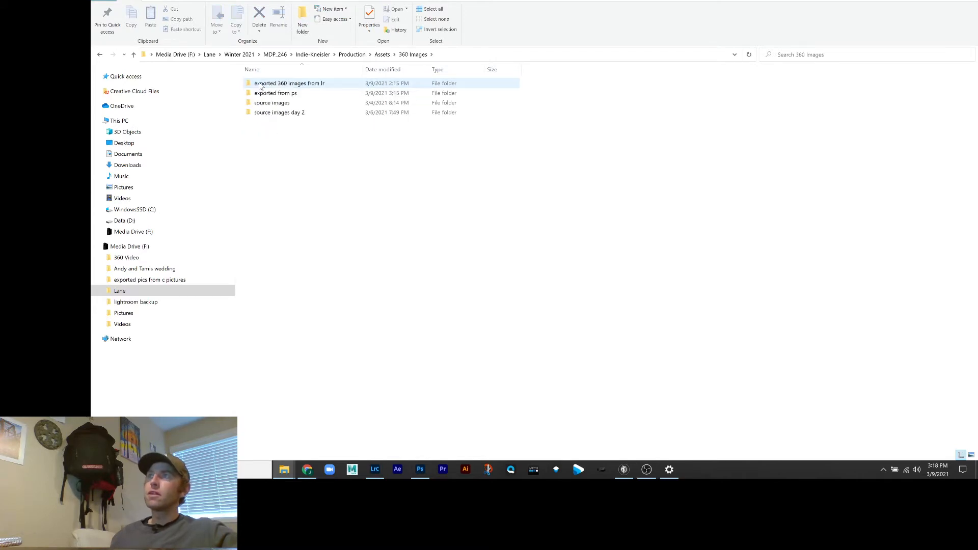
Step: Look through the photos in the source images folder and return to the 360 Images folder
{"action": "double_click", "coordinate": [280, 104]}
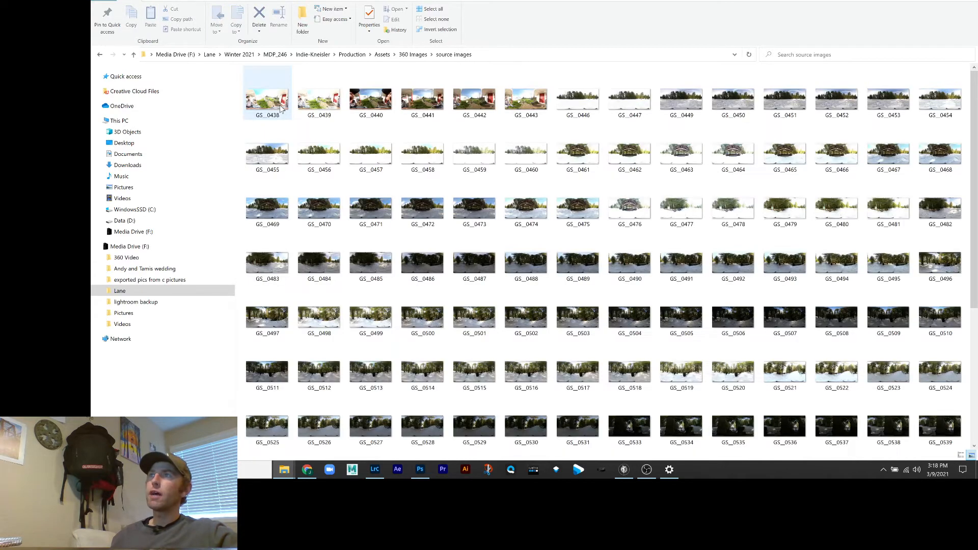
{"action": "scroll", "coordinate": [737, 380], "scroll_direction": "down", "scroll_amount": 4}
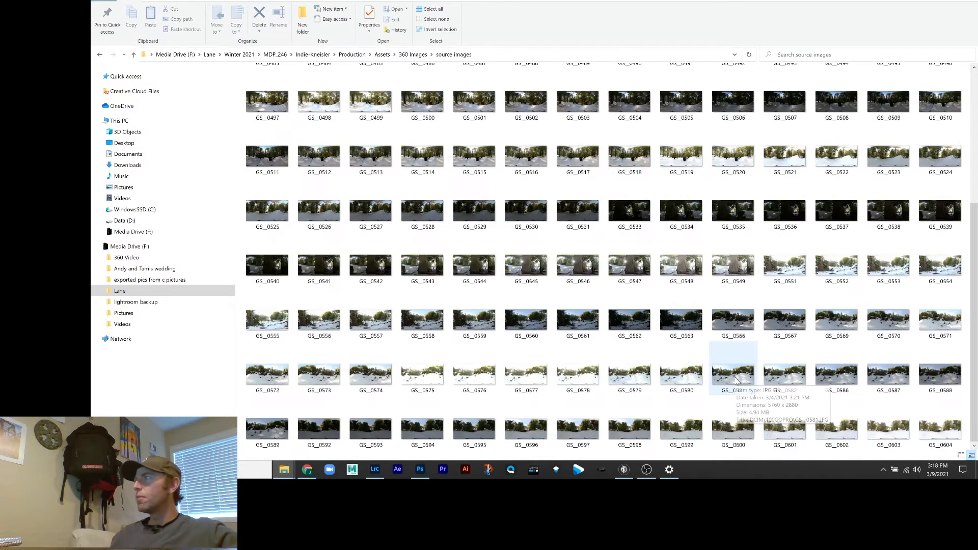
{"action": "scroll", "coordinate": [736, 379], "scroll_direction": "up", "scroll_amount": 4}
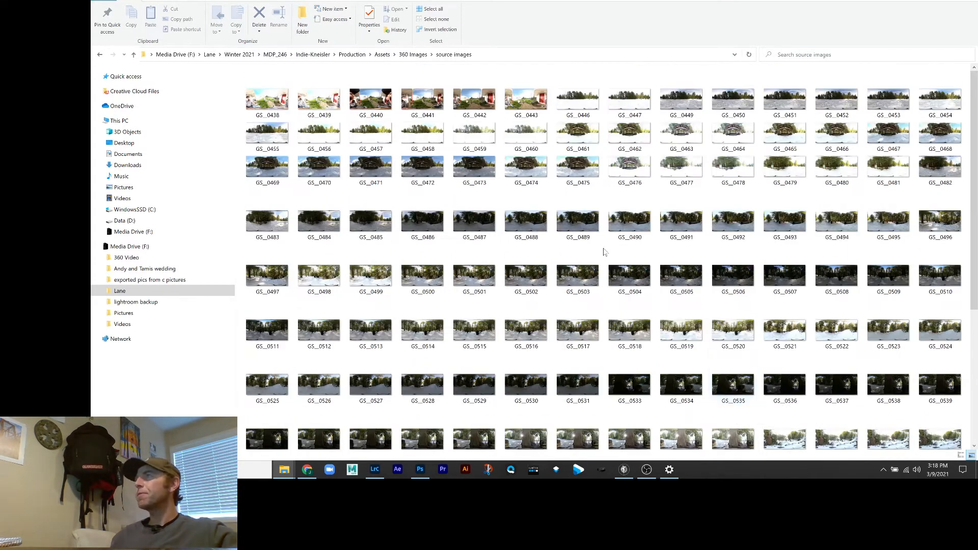
{"action": "key", "text": "alt+Left"}
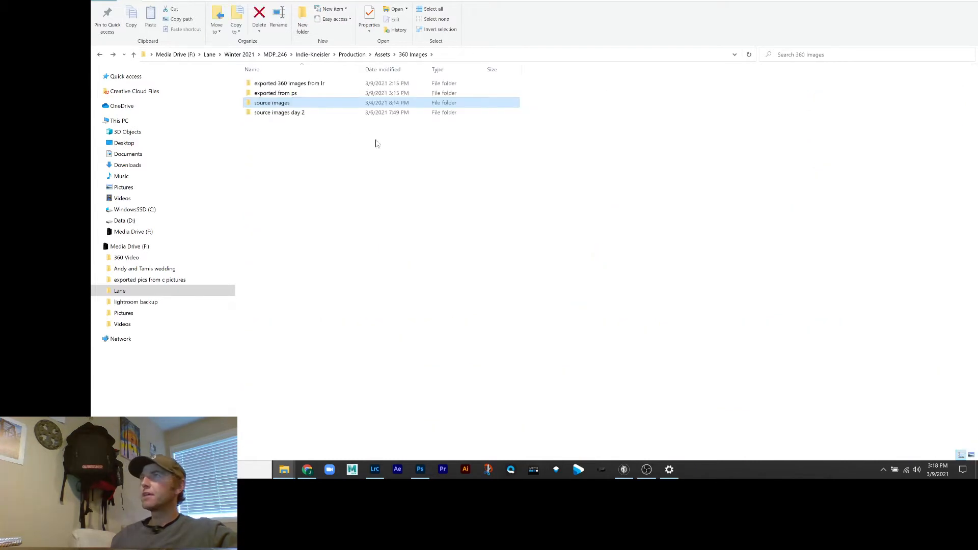
Step: View the source images day 2 folder, revisit the source images folder, and go back to 360 Images
{"action": "double_click", "coordinate": [294, 114]}
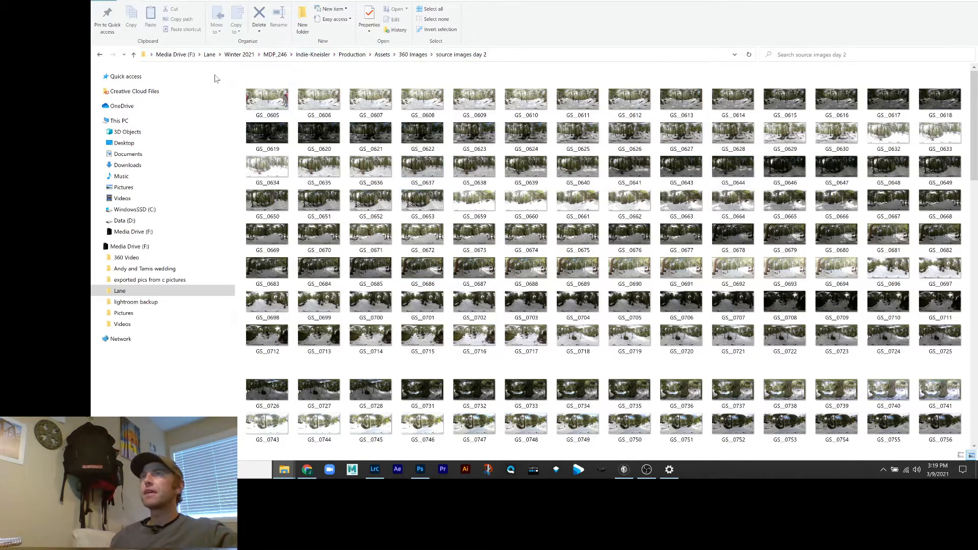
{"action": "left_click", "coordinate": [134, 55]}
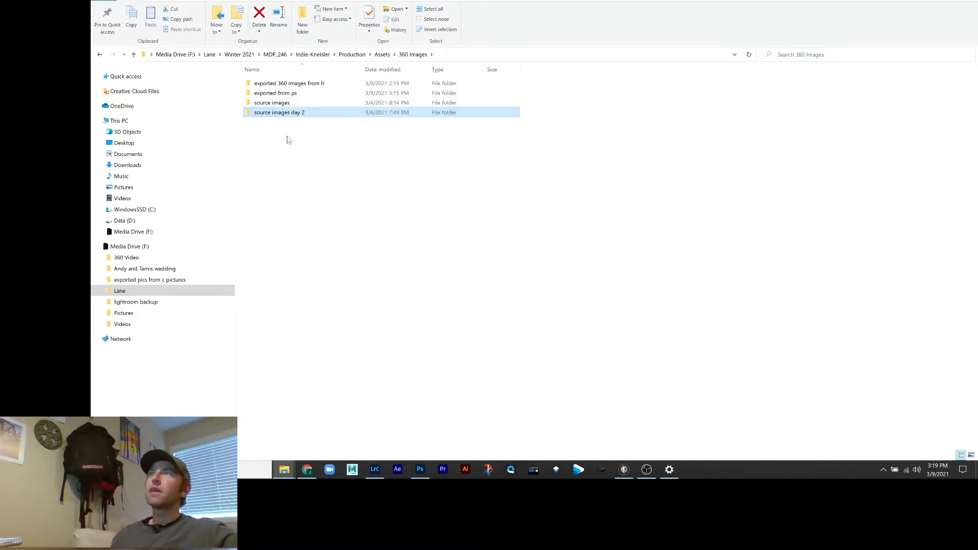
{"action": "left_click", "coordinate": [278, 107]}
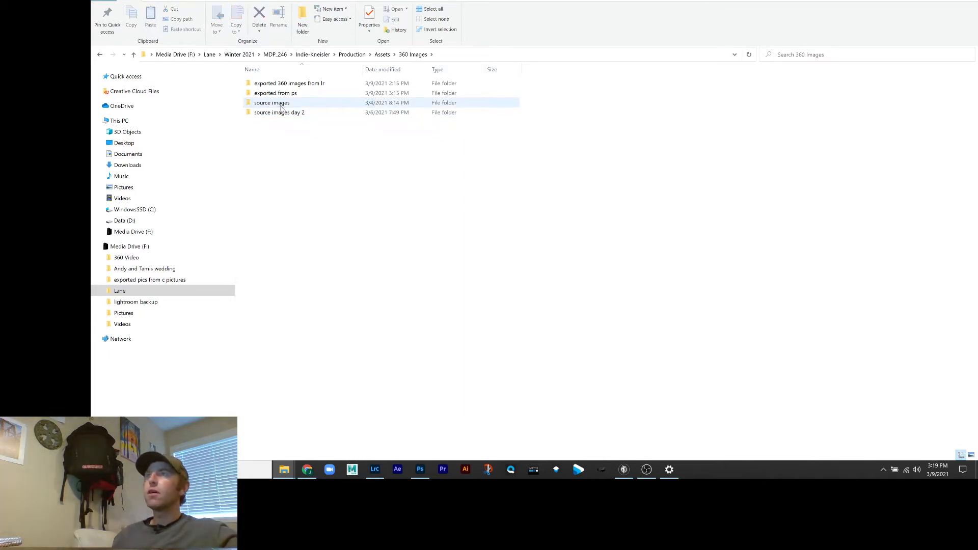
{"action": "double_click", "coordinate": [280, 105]}
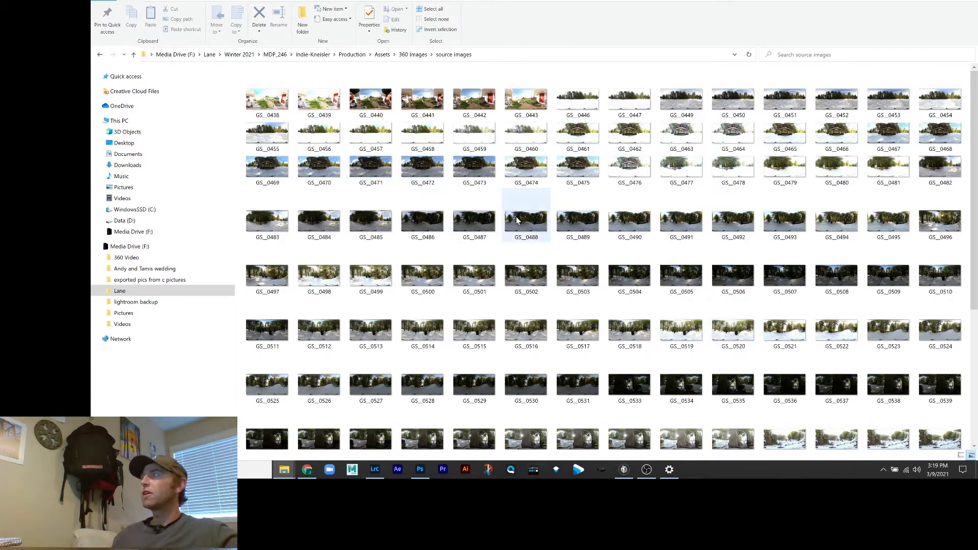
{"action": "key", "text": "alt+Left"}
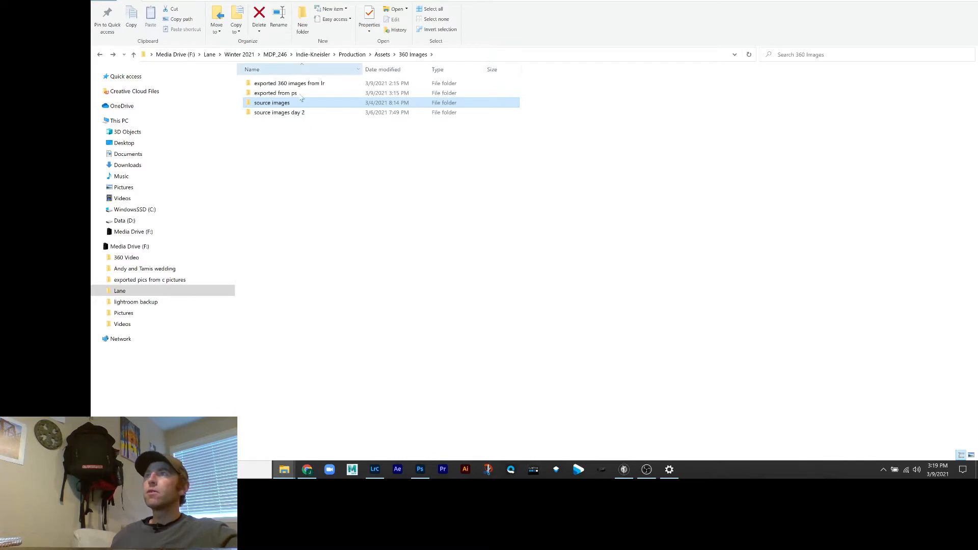
Step: Switch to Lightroom Classic and browse the sahalie 360 collection in the Library grid with small, then enlarged thumbnails
{"action": "left_click", "coordinate": [375, 469]}
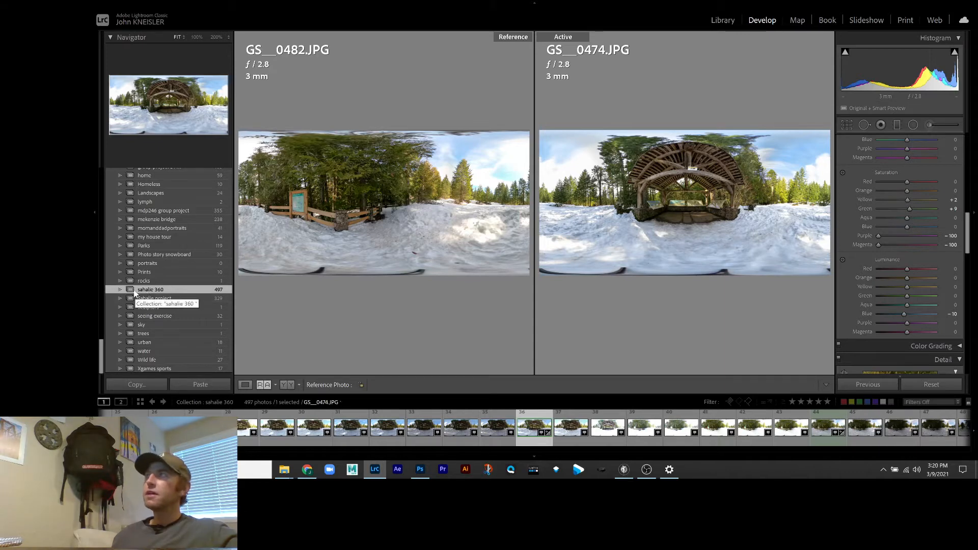
{"action": "left_click", "coordinate": [724, 20]}
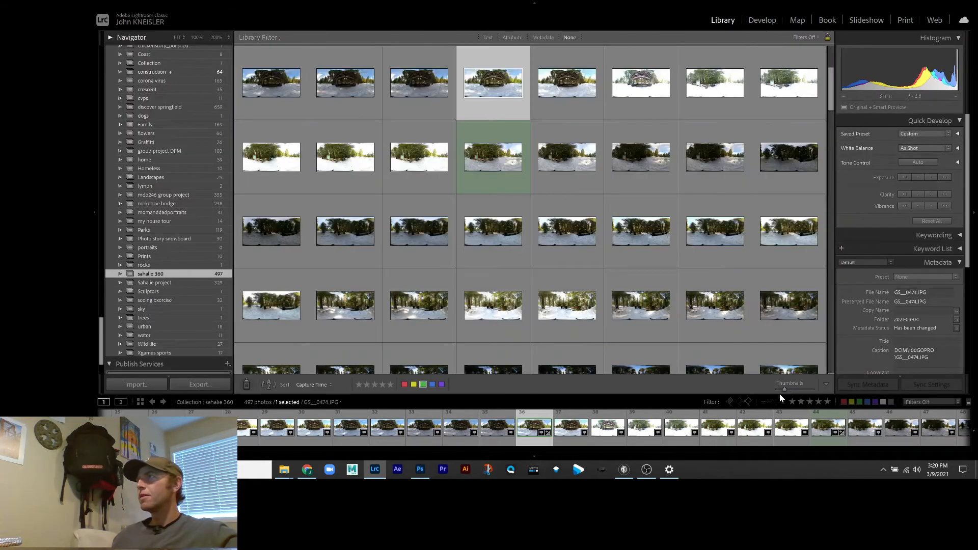
{"action": "left_click", "coordinate": [780, 393]}
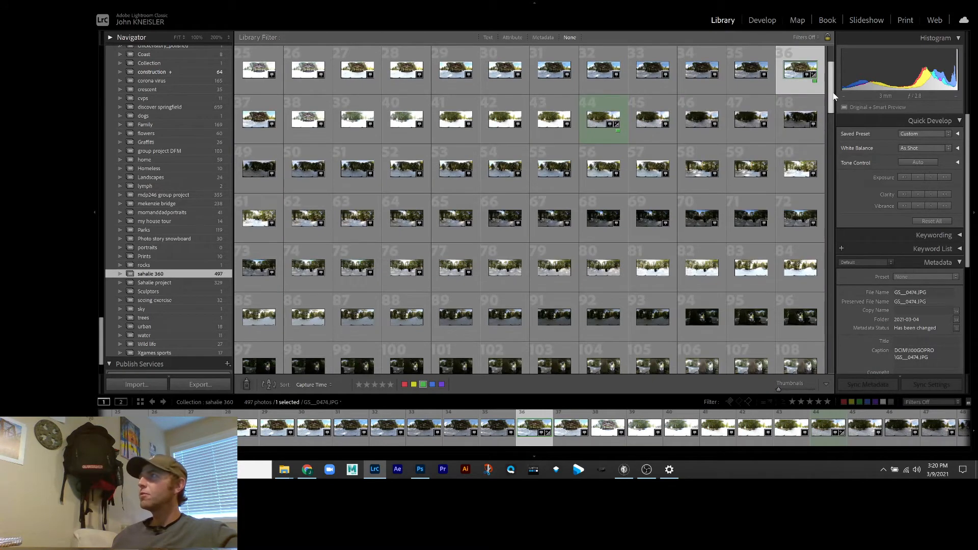
{"action": "scroll", "coordinate": [834, 97], "scroll_direction": "up", "scroll_amount": 2}
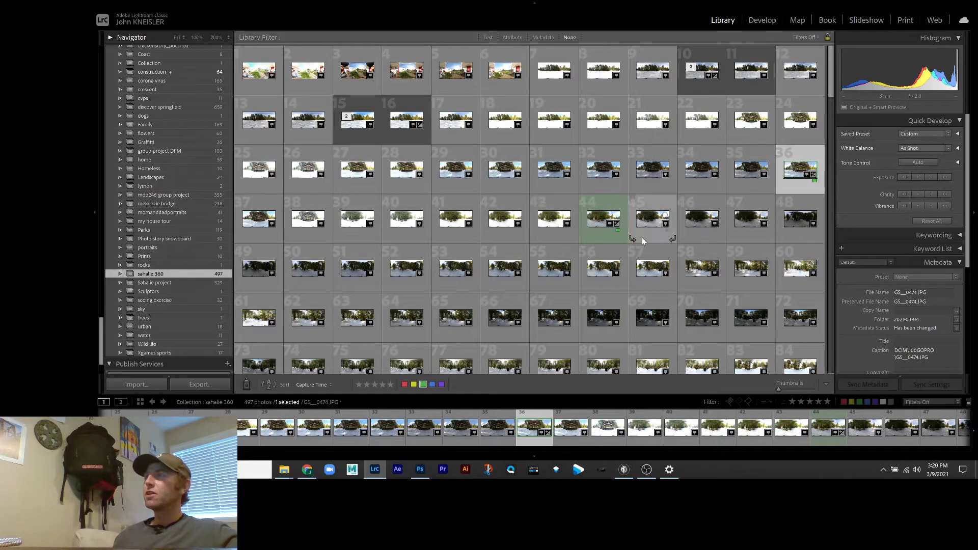
{"action": "mouse_move", "coordinate": [830, 82]}
{"action": "left_mouse_down"}
{"action": "mouse_move", "coordinate": [840, 358]}
{"action": "mouse_move", "coordinate": [831, 81]}
{"action": "left_mouse_up"}
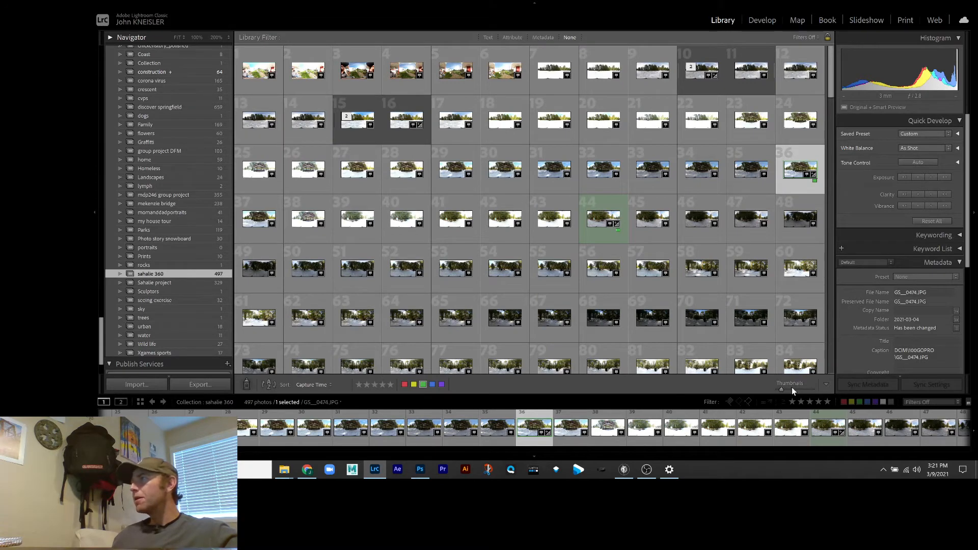
{"action": "left_click_drag", "start_coordinate": [792, 389], "coordinate": [811, 389]}
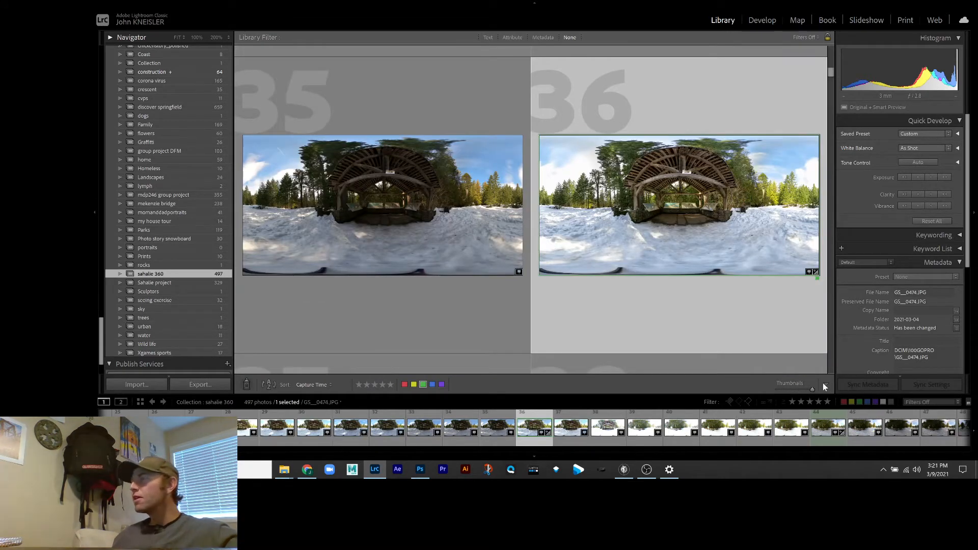
{"action": "scroll", "coordinate": [732, 301], "scroll_direction": "down", "scroll_amount": 5}
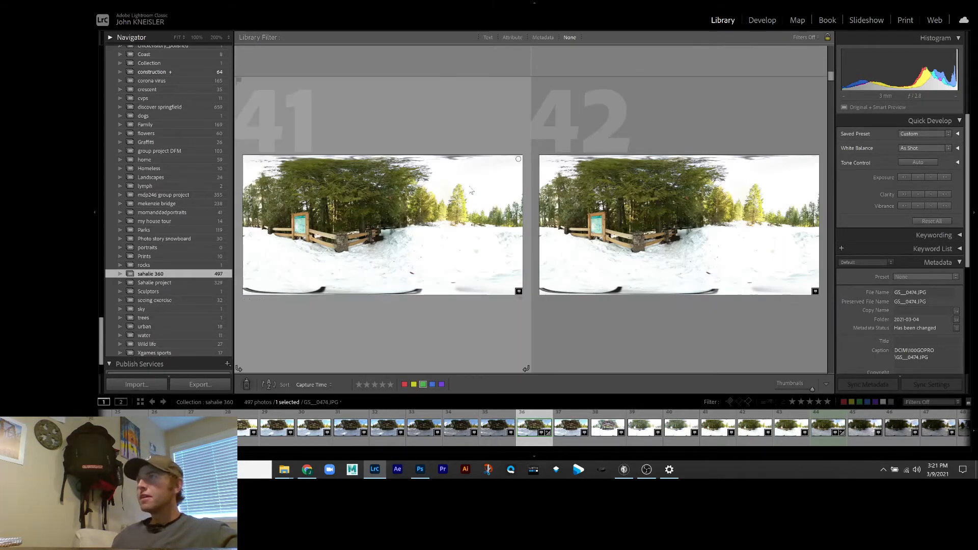
{"action": "scroll", "coordinate": [526, 216], "scroll_direction": "down", "scroll_amount": 3}
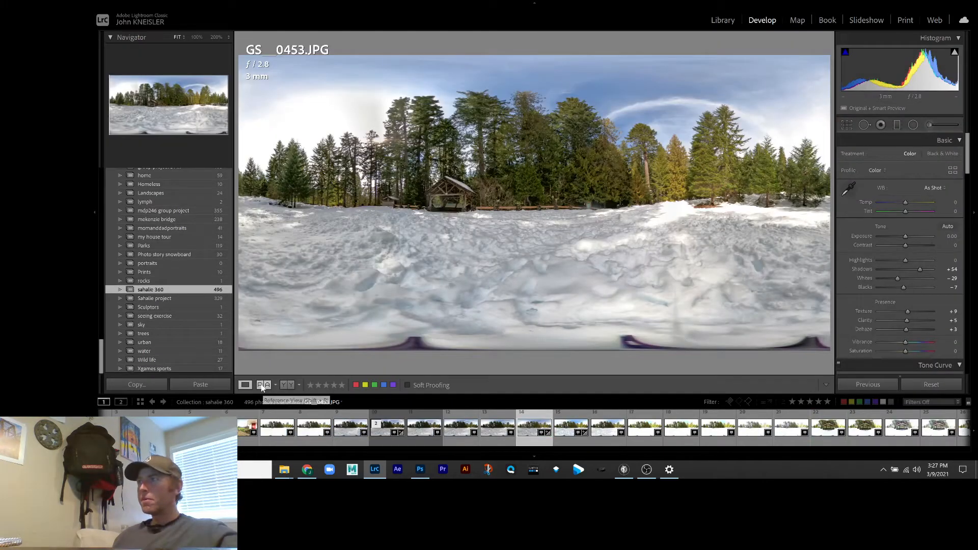
Step: Show GS__0453.JPG in Reference View and pick GS__0462.JPG for the comparison
{"action": "left_click", "coordinate": [263, 385]}
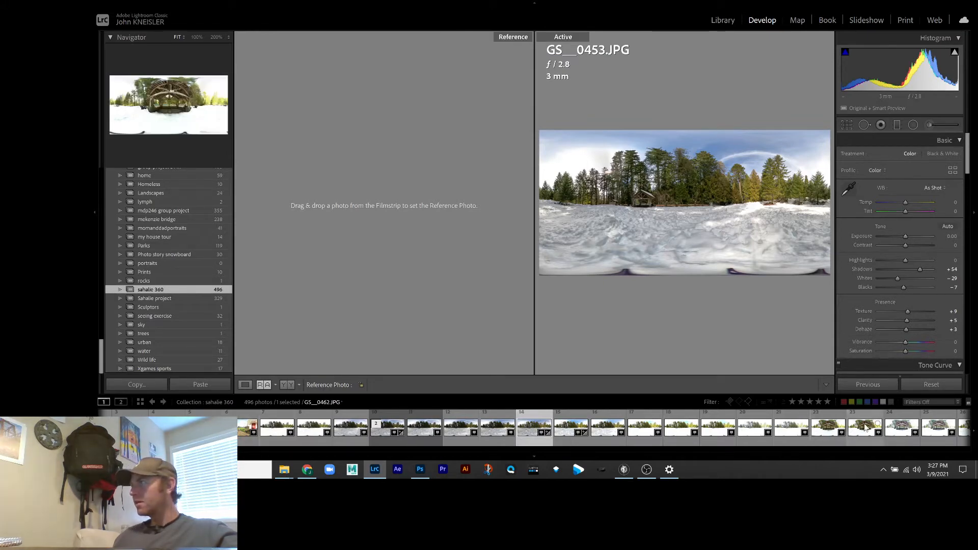
{"action": "left_click", "coordinate": [865, 427]}
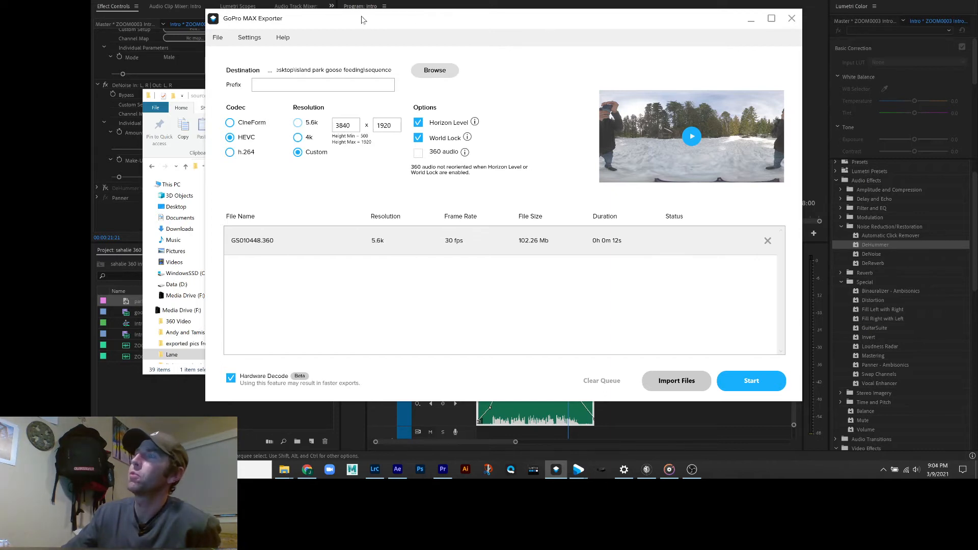
Step: In GoPro MAX Exporter, set the h.264 codec and 4k resolution for GS010448.360, and close the exporter
{"action": "left_click", "coordinate": [230, 152]}
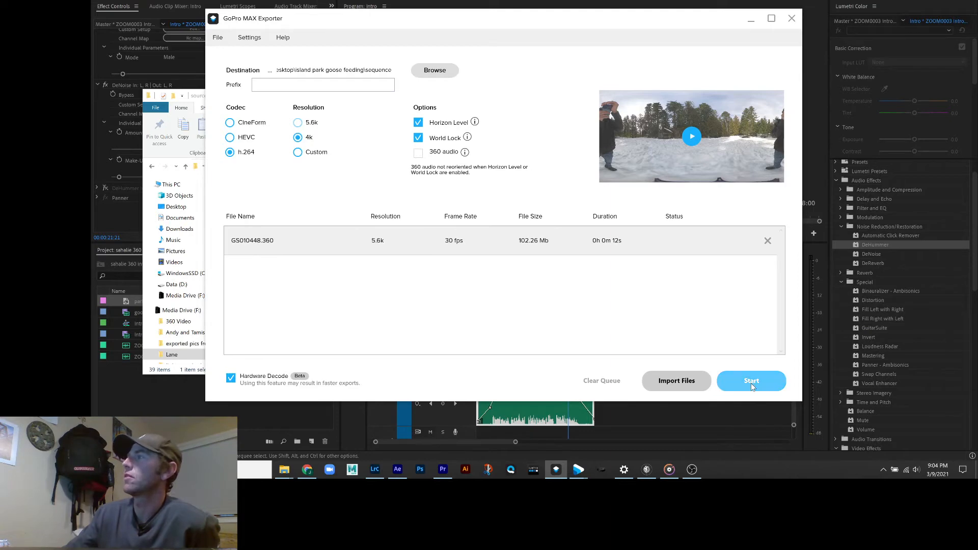
{"action": "left_click", "coordinate": [792, 19]}
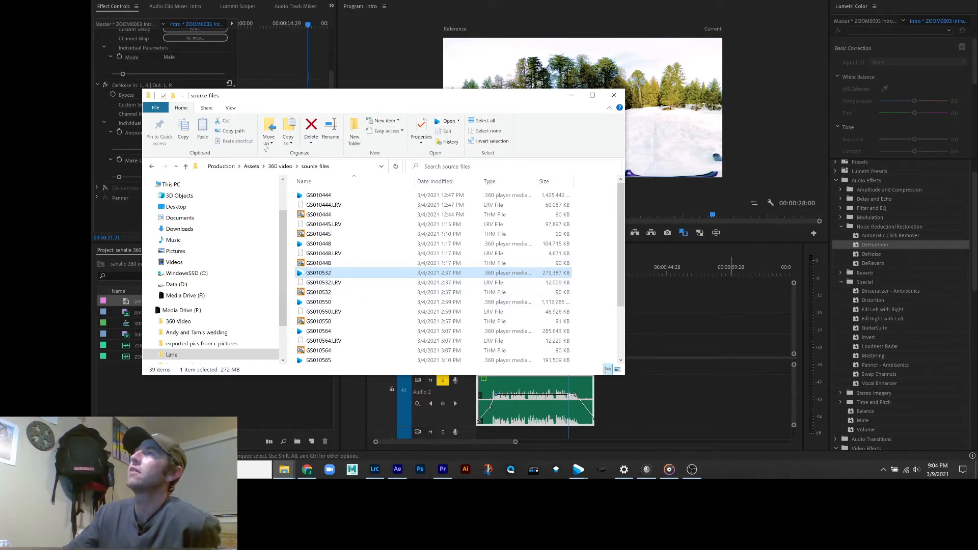
Step: View the converted source files inside the 360 video folder, go back up one level, and close the file window
{"action": "left_click", "coordinate": [186, 168]}
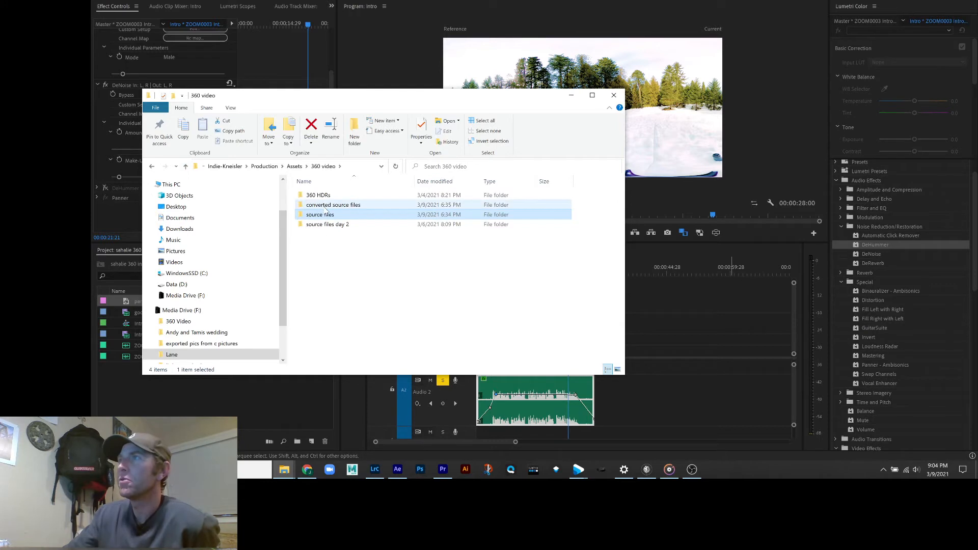
{"action": "double_click", "coordinate": [325, 206]}
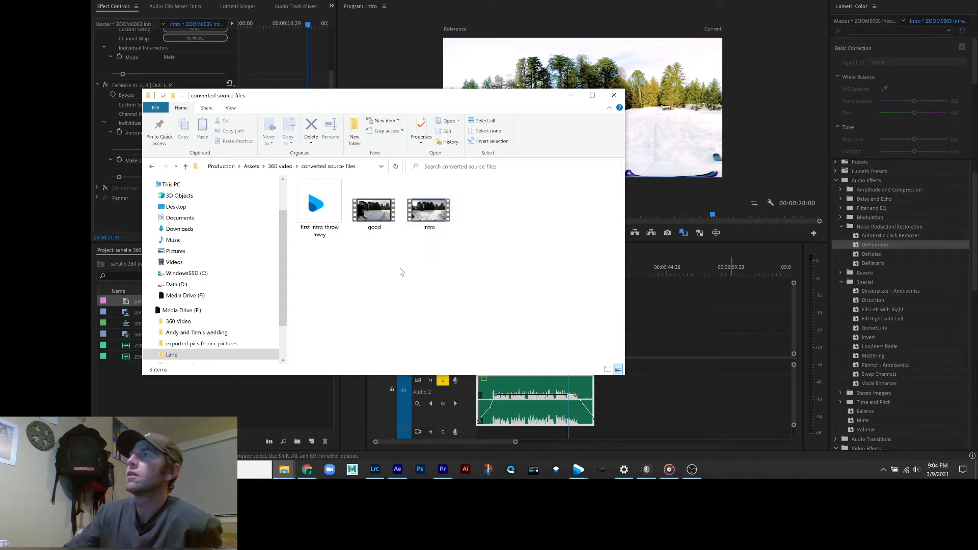
{"action": "left_click", "coordinate": [187, 166]}
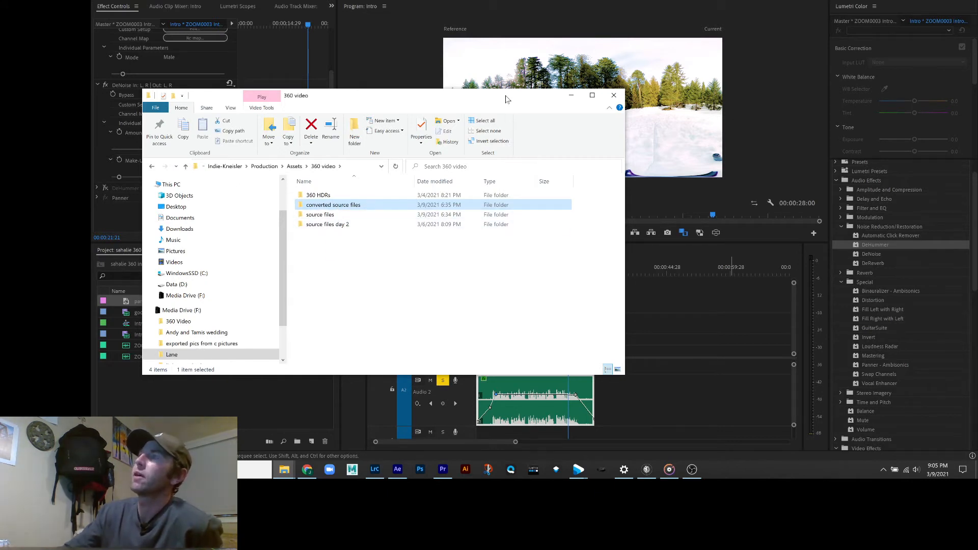
{"action": "left_click_drag", "start_coordinate": [506, 98], "coordinate": [494, 132]}
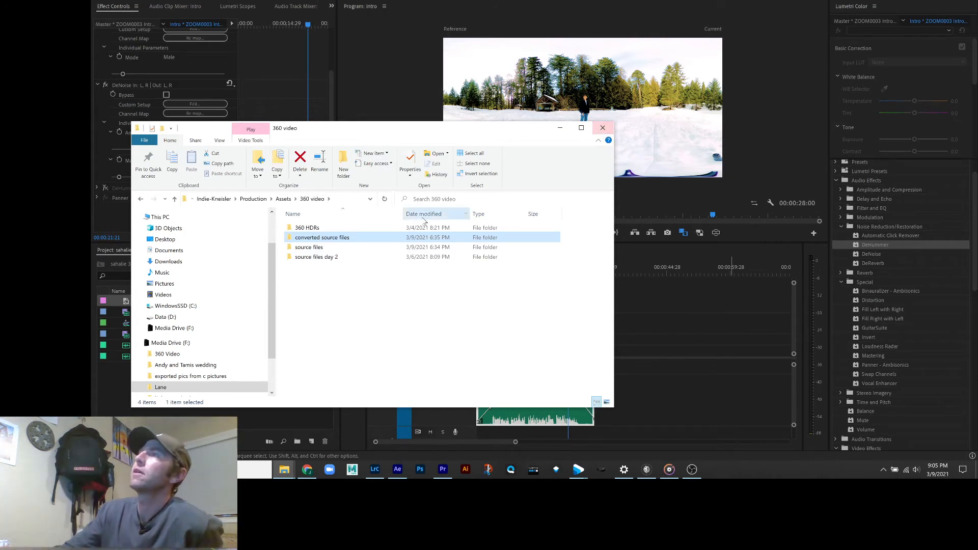
{"action": "left_click", "coordinate": [604, 127]}
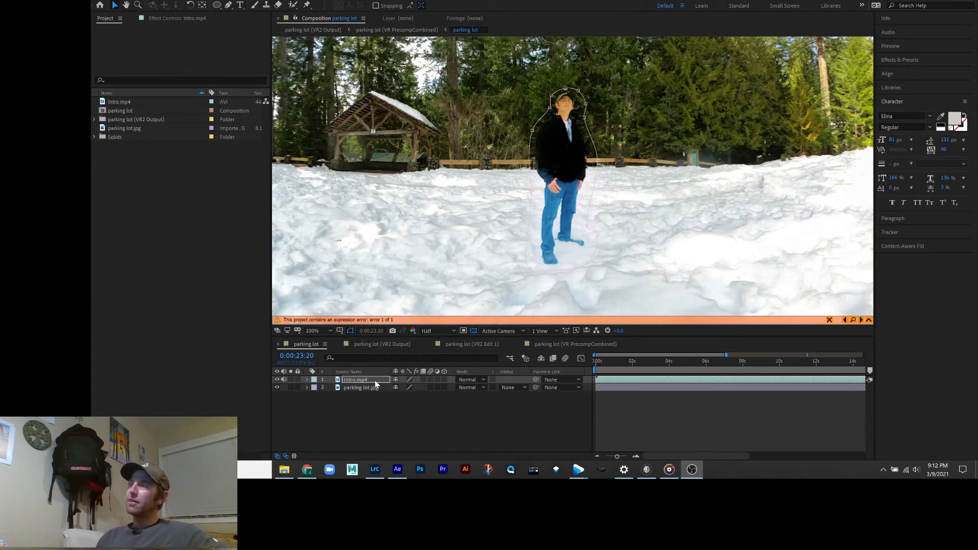
Step: Look through the Transform options for the Intro.mp4 layer, including Fit to Comp, and leave the layer deselected
{"action": "right_click", "coordinate": [359, 380]}
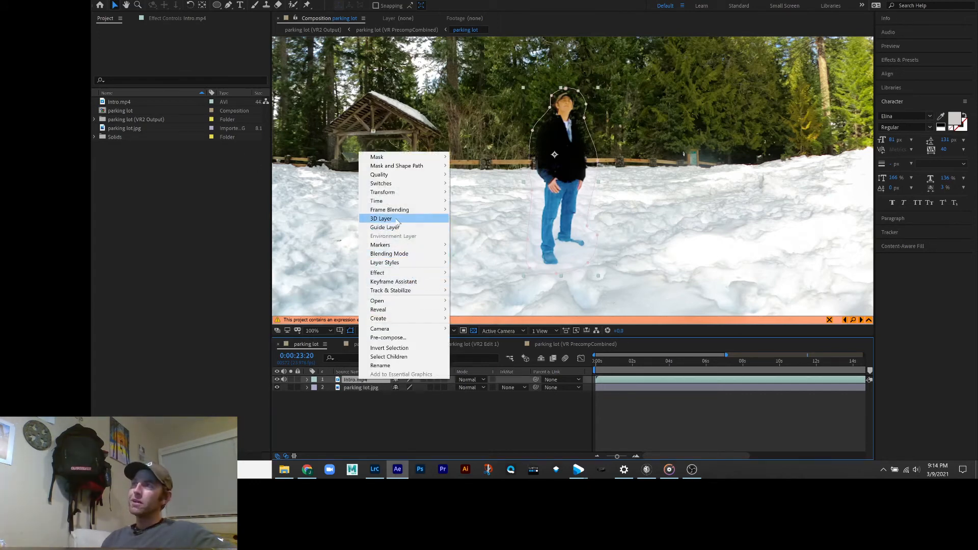
{"action": "mouse_move", "coordinate": [420, 194]}
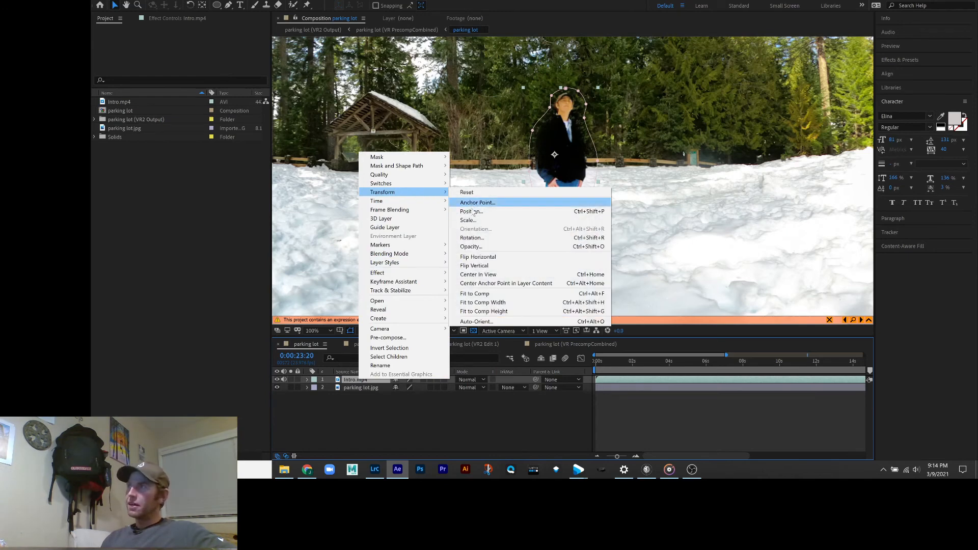
{"action": "left_click", "coordinate": [486, 297]}
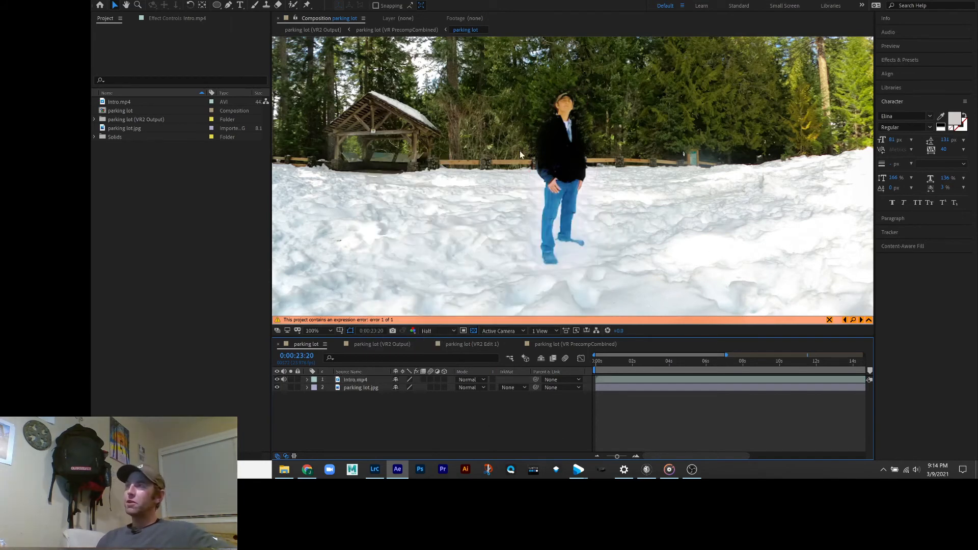
Step: Zoom the parking lot composition out to 25% to view the whole 360 panorama with the masked figure
{"action": "scroll", "coordinate": [521, 154], "scroll_direction": "up", "scroll_amount": 1}
{"action": "scroll", "coordinate": [521, 154], "scroll_direction": "down", "scroll_amount": 5}
{"action": "scroll", "coordinate": [521, 158], "scroll_direction": "up", "scroll_amount": 2}
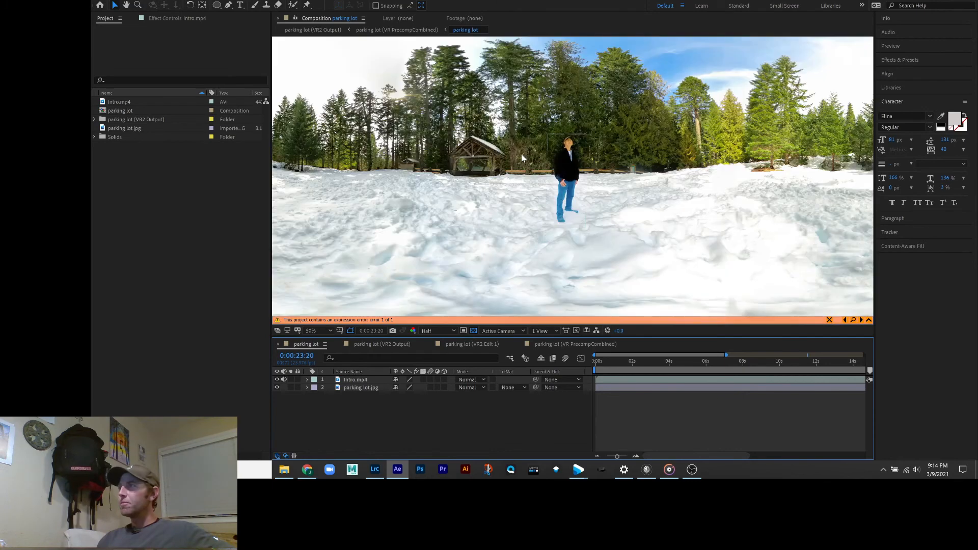
{"action": "scroll", "coordinate": [408, 101], "scroll_direction": "down", "scroll_amount": 2}
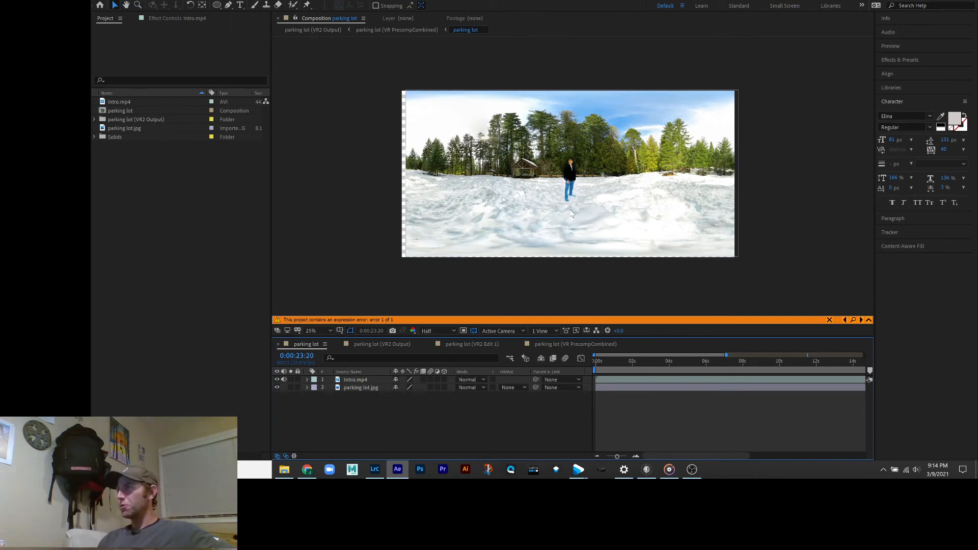
Step: Show the parking lot (VR2 Edit 1) composition, locate the VR Comp Editor.jsx script without running it, and deselect the precomp layer
{"action": "left_click", "coordinate": [472, 345]}
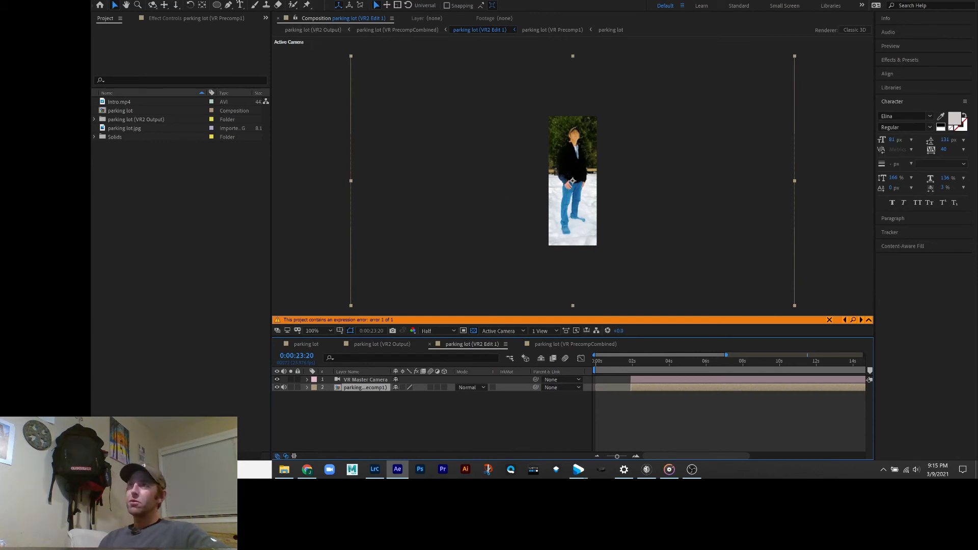
{"action": "left_click", "coordinate": [238, 1]}
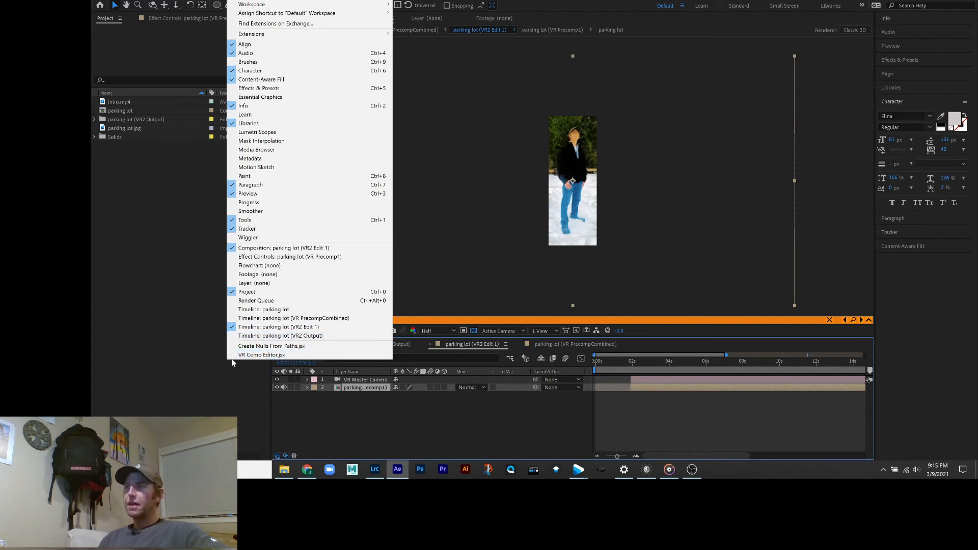
{"action": "left_click", "coordinate": [204, 357]}
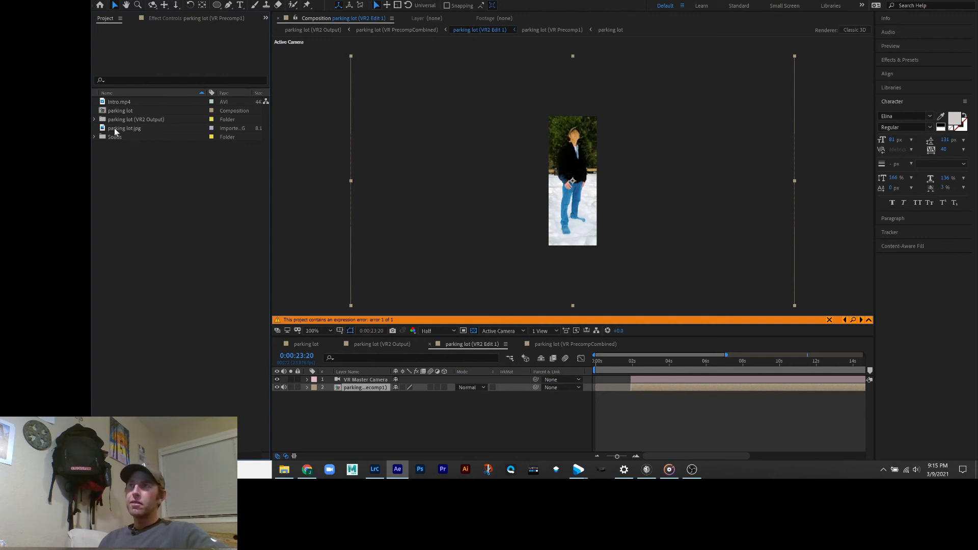
{"action": "left_click", "coordinate": [556, 248]}
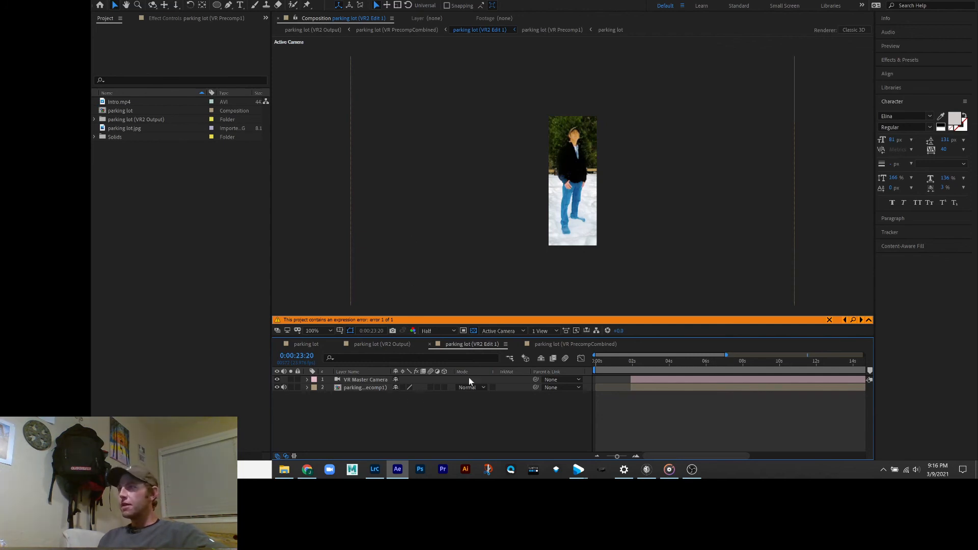
Step: Examine the width, height and other composition settings of parking lot (VR2 Edit 1), and close them without changes
{"action": "left_click", "coordinate": [143, 1]}
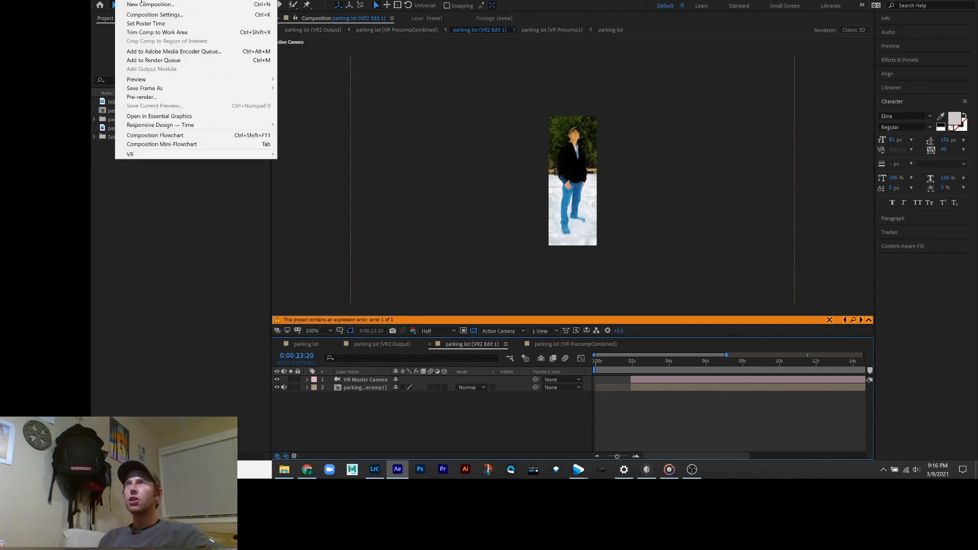
{"action": "left_click", "coordinate": [154, 14]}
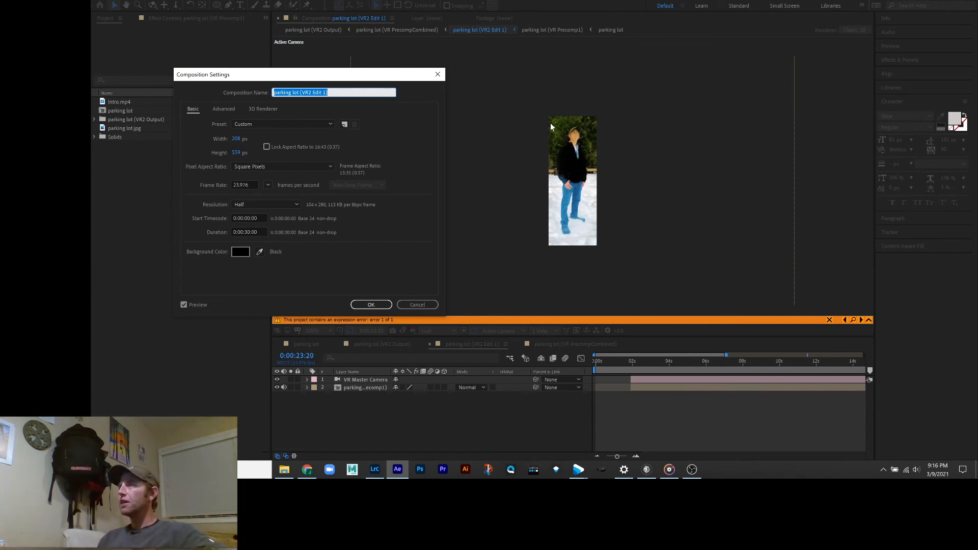
{"action": "key", "text": "Escape"}
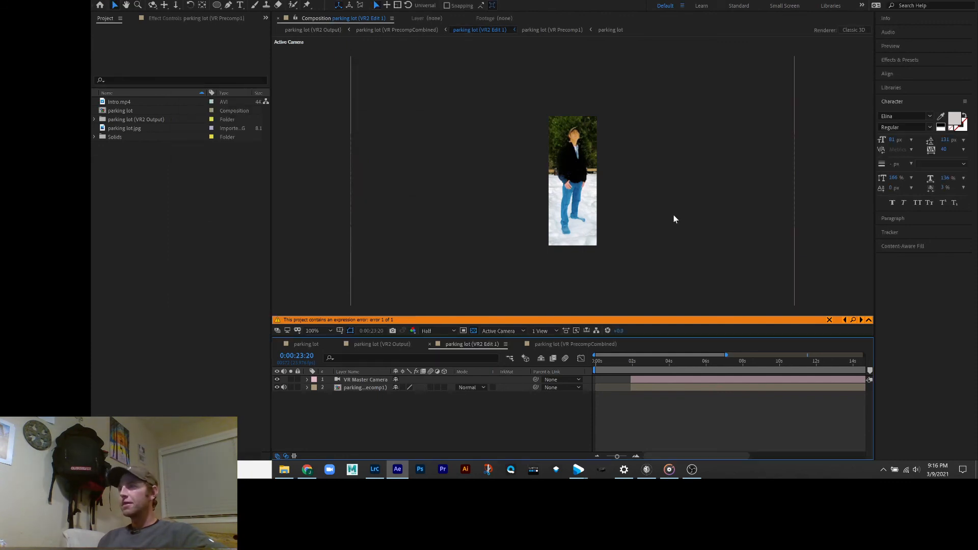